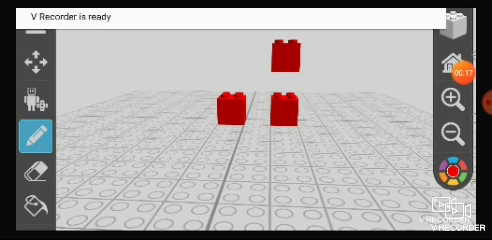
Select the eraser and tilt the view down toward the baseplate.
{"action": "left_click", "coordinate": [462, 58]}
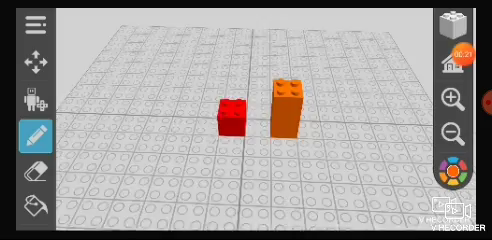
{"action": "mouse_move", "coordinate": [245, 100]}
{"action": "left_mouse_down"}
{"action": "mouse_move", "coordinate": [245, 170]}
{"action": "mouse_move", "coordinate": [245, 115]}
{"action": "left_mouse_up"}
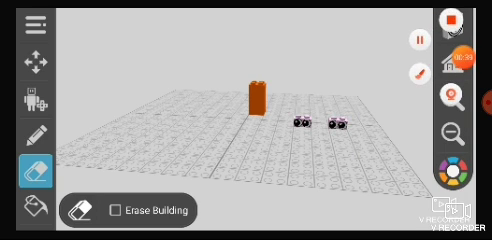
{"action": "mouse_move", "coordinate": [250, 110]}
{"action": "left_mouse_down"}
{"action": "mouse_move", "coordinate": [250, 160]}
{"action": "mouse_move", "coordinate": [250, 110]}
{"action": "left_mouse_up"}
{"action": "left_click_drag", "start_coordinate": [250, 150], "coordinate": [280, 150]}
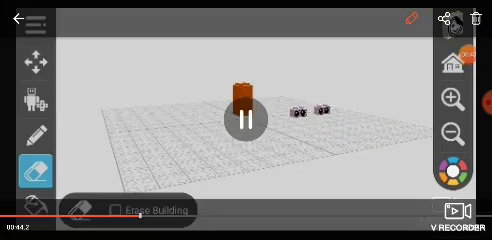
{"action": "mouse_move", "coordinate": [250, 160]}
{"action": "left_mouse_down"}
{"action": "mouse_move", "coordinate": [250, 110]}
{"action": "mouse_move", "coordinate": [250, 160]}
{"action": "left_mouse_up"}
{"action": "mouse_move", "coordinate": [250, 110]}
{"action": "left_mouse_down"}
{"action": "mouse_move", "coordinate": [250, 160]}
{"action": "mouse_move", "coordinate": [250, 110]}
{"action": "mouse_move", "coordinate": [250, 150]}
{"action": "left_mouse_up"}
{"action": "left_click", "coordinate": [465, 55]}
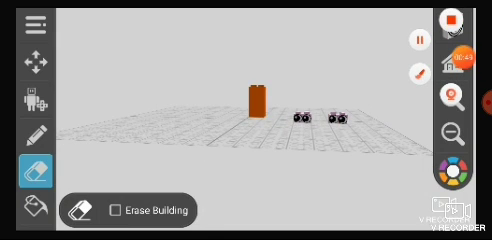
{"action": "left_click_drag", "start_coordinate": [250, 160], "coordinate": [250, 120]}
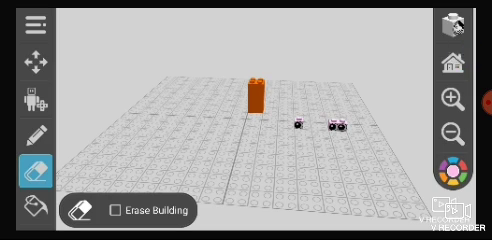
{"action": "left_click", "coordinate": [465, 55]}
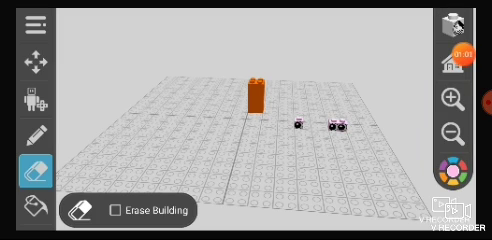
{"action": "left_click", "coordinate": [463, 55]}
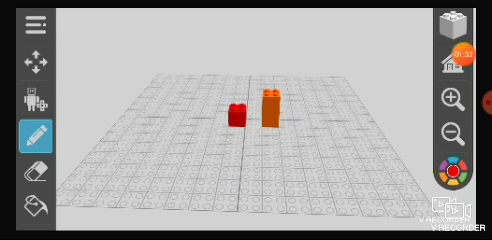
Pan the view so more of the staircase comes into view.
{"action": "left_click", "coordinate": [35, 171]}
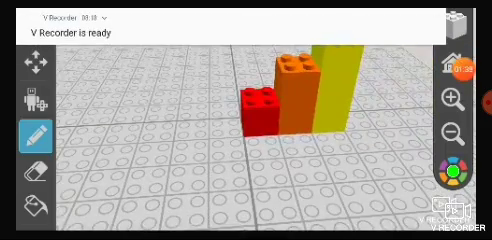
{"action": "left_click", "coordinate": [35, 62]}
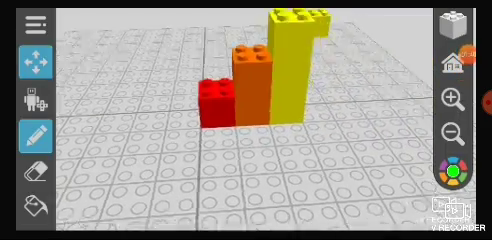
{"action": "left_click", "coordinate": [35, 171]}
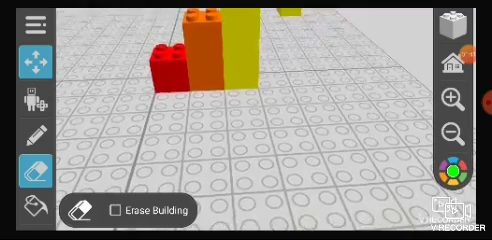
{"action": "left_click_drag", "start_coordinate": [250, 100], "coordinate": [250, 145]}
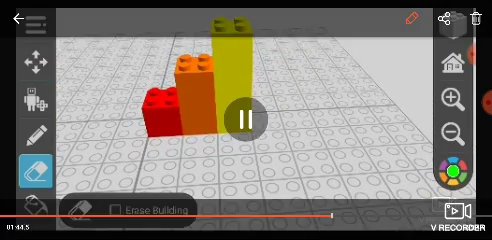
{"action": "left_click", "coordinate": [35, 100]}
Stack four green bricks beside the yellow column, viewed side-on.
{"action": "left_click", "coordinate": [35, 133]}
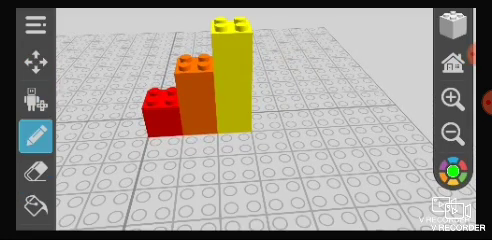
{"action": "left_click", "coordinate": [268, 118]}
{"action": "left_click", "coordinate": [268, 88]}
{"action": "left_click", "coordinate": [270, 60]}
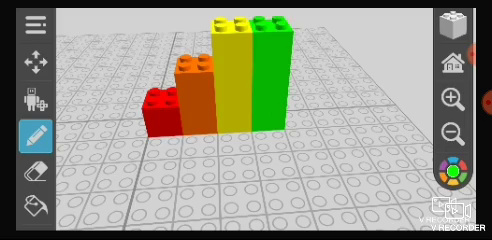
{"action": "left_click", "coordinate": [270, 25]}
{"action": "left_click_drag", "start_coordinate": [300, 100], "coordinate": [300, 140]}
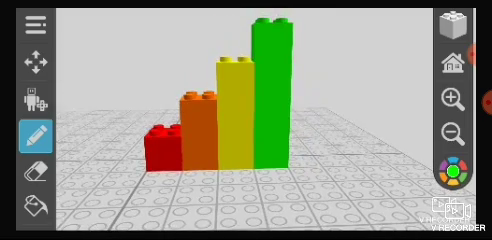
{"action": "scroll", "coordinate": [245, 120], "scroll_direction": "down", "scroll_amount": 2}
{"action": "scroll", "coordinate": [245, 120], "scroll_direction": "down", "scroll_amount": 2}
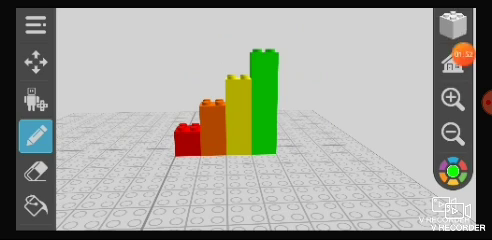
Rotate the view around the four-step red-to-green staircase.
{"action": "left_click", "coordinate": [463, 53]}
{"action": "left_click", "coordinate": [463, 53]}
{"action": "left_click_drag", "start_coordinate": [230, 190], "coordinate": [265, 185]}
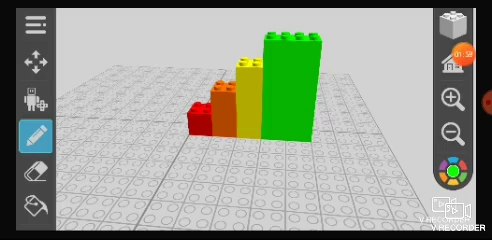
{"action": "left_click", "coordinate": [463, 53]}
Choose red as the brick colour and place a red brick atop the green column.
{"action": "left_click", "coordinate": [35, 171]}
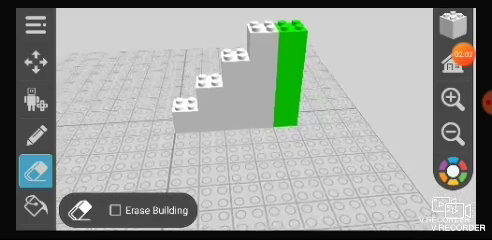
{"action": "left_click", "coordinate": [453, 172]}
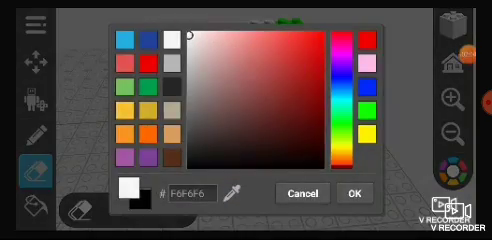
{"action": "left_click", "coordinate": [302, 193]}
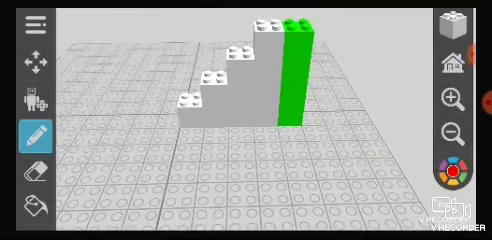
{"action": "left_click", "coordinate": [298, 24]}
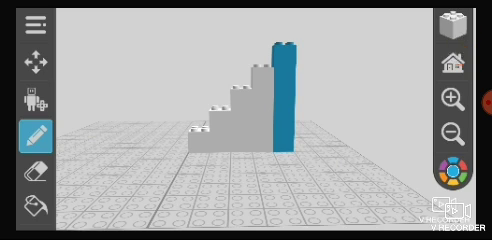
{"action": "left_click", "coordinate": [463, 55]}
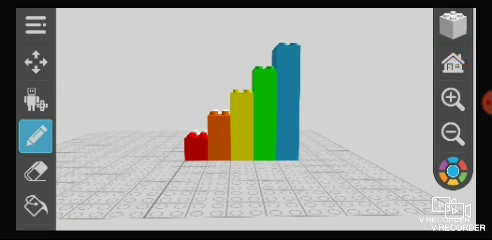
{"action": "left_click", "coordinate": [463, 57]}
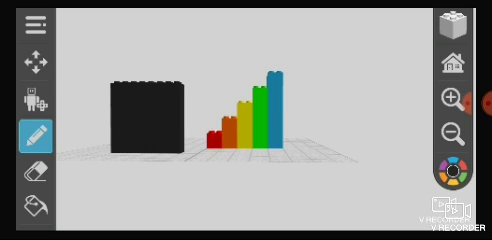
Erase bricks from the black wall, alternating eraser and pencil, until it is low.
{"action": "left_click", "coordinate": [36, 171]}
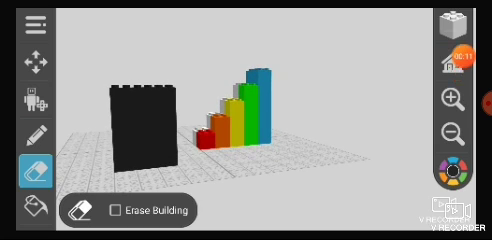
{"action": "left_click", "coordinate": [462, 30]}
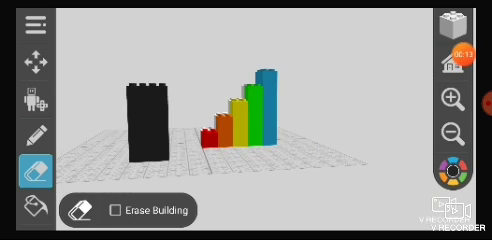
{"action": "left_click", "coordinate": [36, 136]}
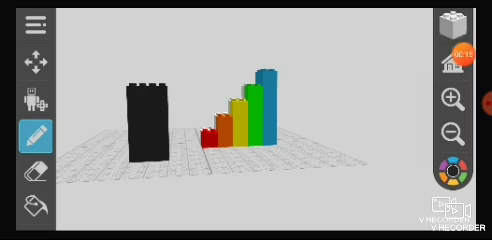
{"action": "left_click", "coordinate": [36, 171]}
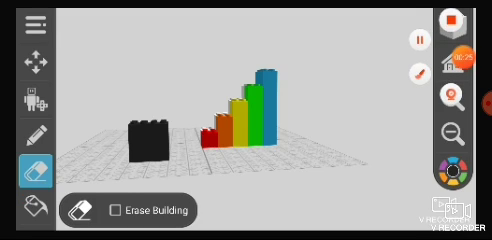
Erase the remaining black bricks, tilting the view to reach the last one.
{"action": "left_click", "coordinate": [155, 140]}
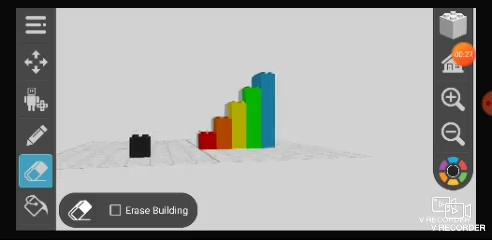
{"action": "left_click_drag", "start_coordinate": [200, 160], "coordinate": [380, 160]}
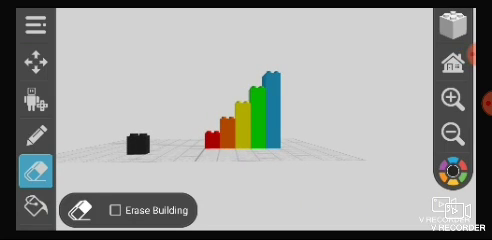
{"action": "left_click_drag", "start_coordinate": [250, 110], "coordinate": [250, 175]}
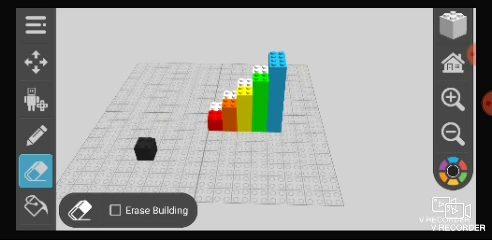
{"action": "left_click", "coordinate": [146, 149]}
Orbit around the five-step staircase to see its sides and ends.
{"action": "left_click_drag", "start_coordinate": [250, 160], "coordinate": [250, 100]}
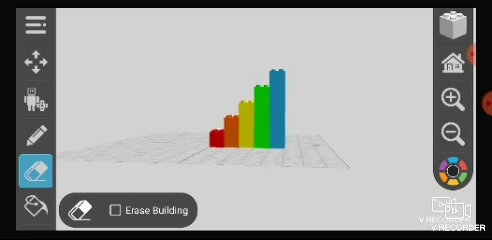
{"action": "mouse_move", "coordinate": [250, 120]}
{"action": "left_mouse_down"}
{"action": "mouse_move", "coordinate": [230, 120]}
{"action": "mouse_move", "coordinate": [250, 135]}
{"action": "mouse_move", "coordinate": [190, 170]}
{"action": "left_mouse_up"}
{"action": "mouse_move", "coordinate": [250, 150]}
{"action": "left_mouse_down"}
{"action": "mouse_move", "coordinate": [340, 145]}
{"action": "mouse_move", "coordinate": [340, 160]}
{"action": "left_mouse_up"}
{"action": "left_click_drag", "start_coordinate": [300, 150], "coordinate": [200, 150]}
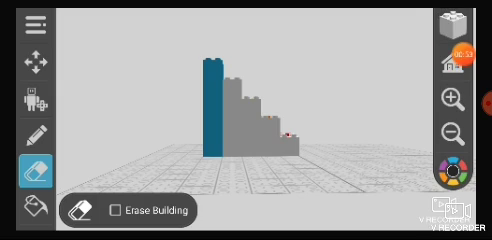
Turn the steps to face forward and erase the blue and green columns' upper bricks.
{"action": "left_click_drag", "start_coordinate": [240, 110], "coordinate": [260, 150]}
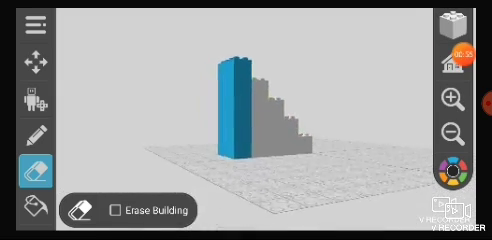
{"action": "left_click_drag", "start_coordinate": [90, 40], "coordinate": [150, 80]}
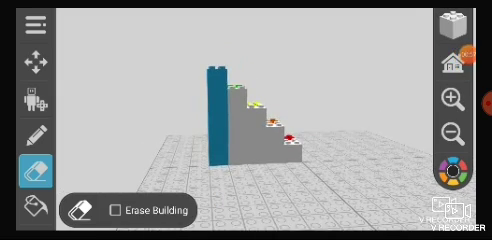
{"action": "left_click", "coordinate": [217, 74]}
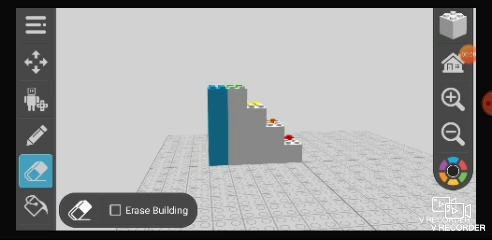
{"action": "left_click", "coordinate": [217, 92]}
{"action": "left_click", "coordinate": [218, 112]}
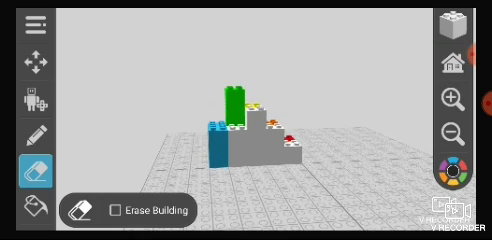
{"action": "left_click", "coordinate": [235, 92]}
{"action": "left_click", "coordinate": [235, 118]}
Erase the remaining yellow, blue, green, orange and white bricks.
{"action": "left_click", "coordinate": [250, 112]}
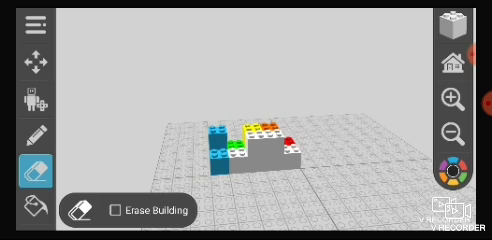
{"action": "left_click", "coordinate": [220, 150]}
{"action": "left_click", "coordinate": [218, 135]}
{"action": "left_click", "coordinate": [236, 150]}
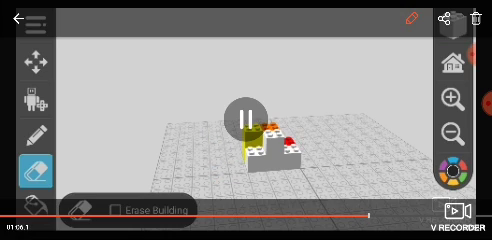
{"action": "left_click", "coordinate": [265, 142]}
{"action": "left_click", "coordinate": [258, 160]}
{"action": "left_click", "coordinate": [269, 138]}
{"action": "left_click", "coordinate": [291, 156]}
{"action": "left_click", "coordinate": [253, 151]}
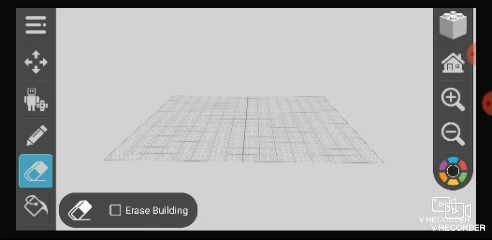
{"action": "left_click", "coordinate": [470, 53]}
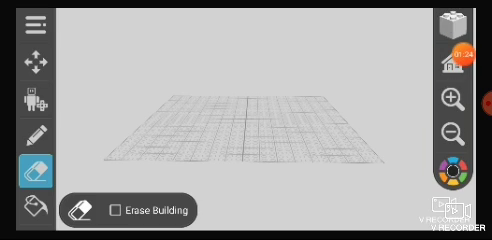
{"action": "left_click", "coordinate": [463, 53]}
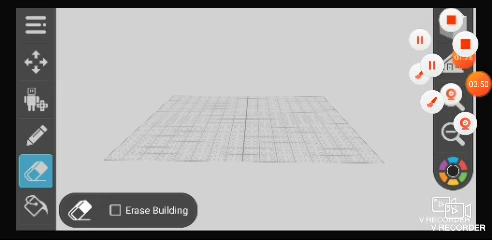